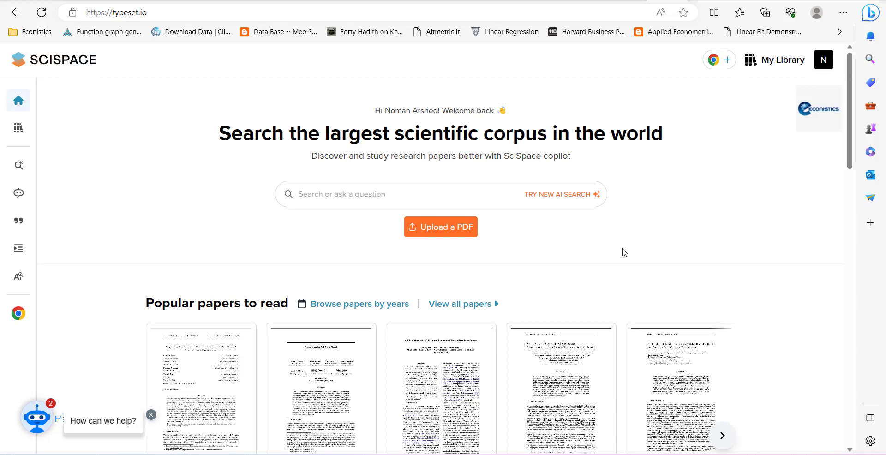
Search the paper corpus for "how does climate change impact agriculture output?"
click(438, 194)
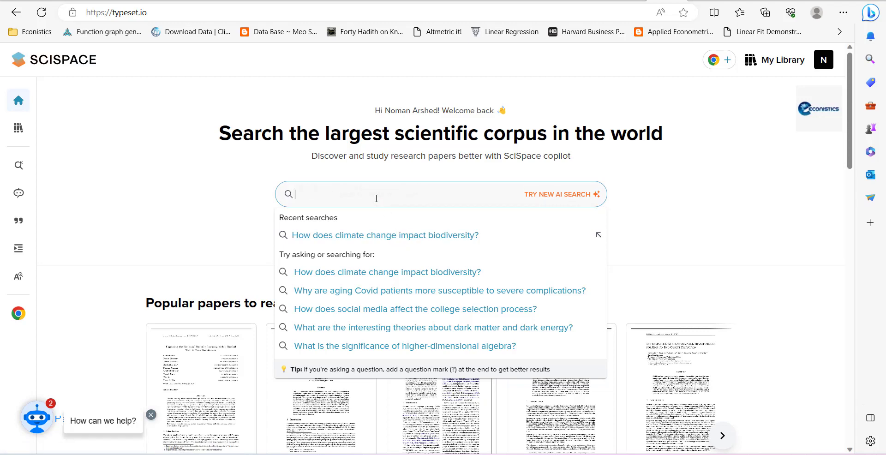
text(how)
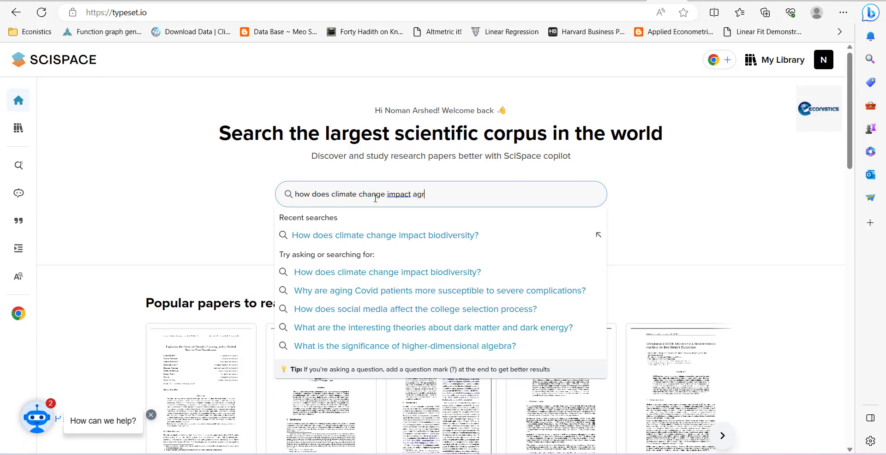
text(does climate change impact agriculture output?)
key(Return)
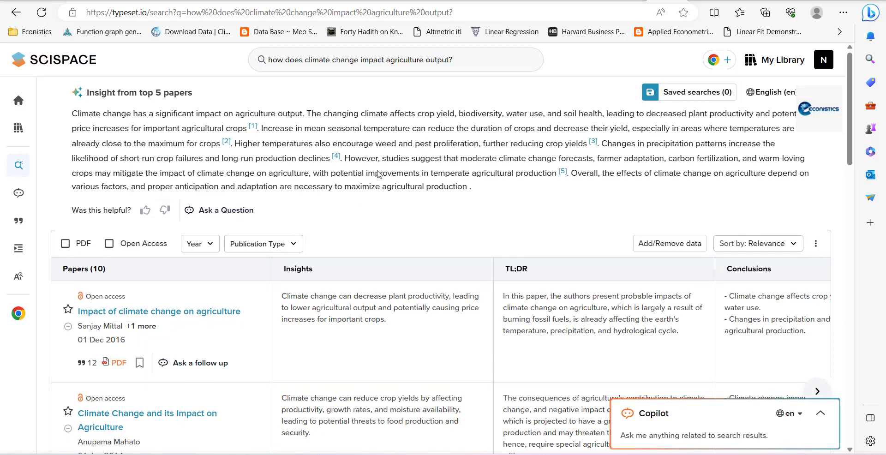
Load more papers into the results table and look through the added entries
scroll(265, 322, down, 20)
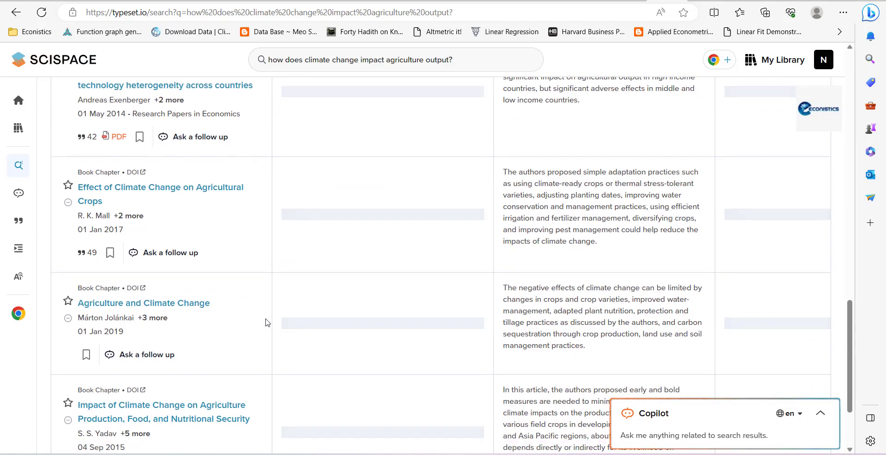
click(118, 413)
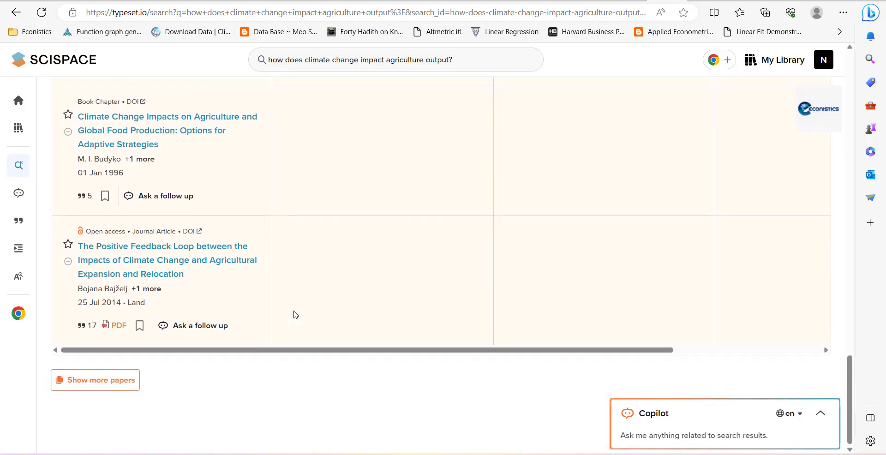
scroll(296, 314, up, 1)
scroll(274, 437, up, 9)
scroll(275, 438, down, 5)
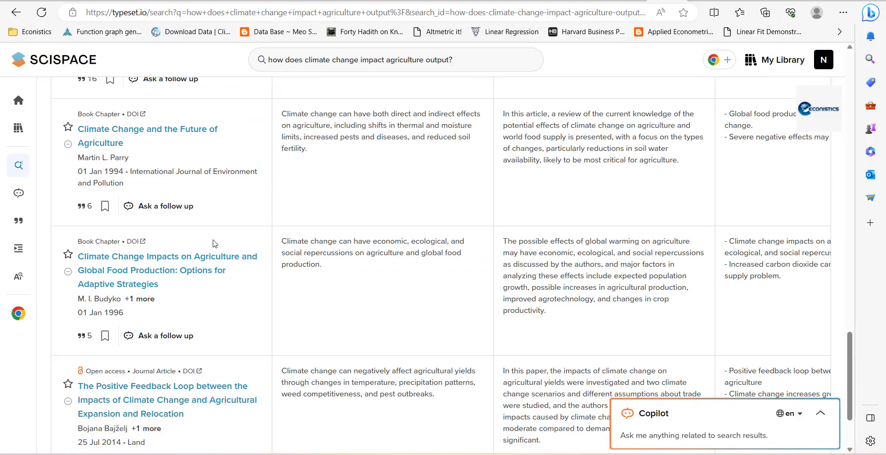
scroll(212, 249, down, 3)
scroll(214, 244, up, 20)
scroll(214, 243, up, 1)
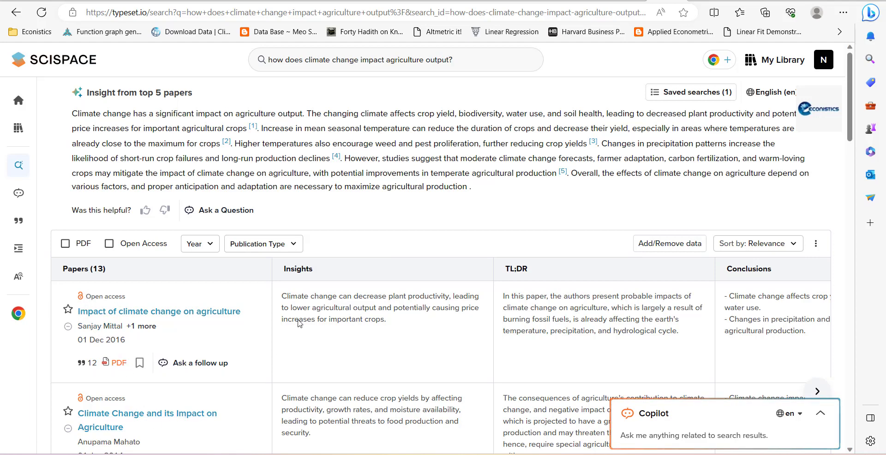
Add columns to the results table for summarized abstract, results, summarized introduction, methods used, literature survey, limitations, contributions and practical implications
mouse_move(309, 312)
scroll(435, 353, right, 3)
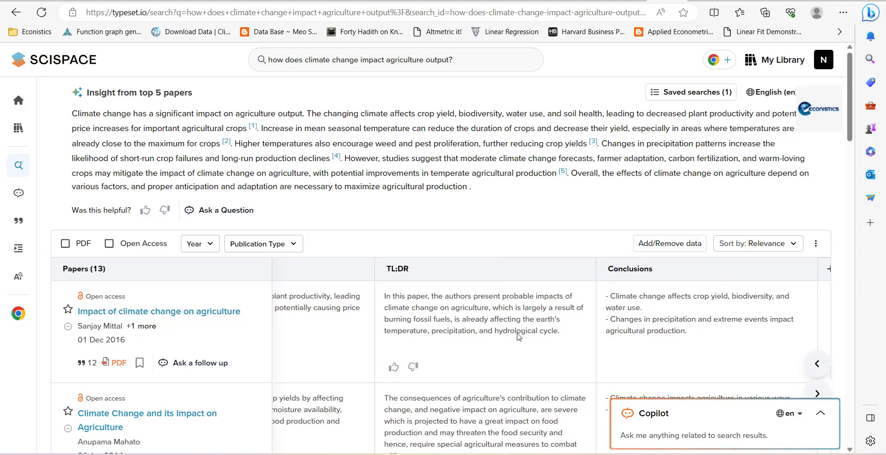
scroll(517, 338, right, 2)
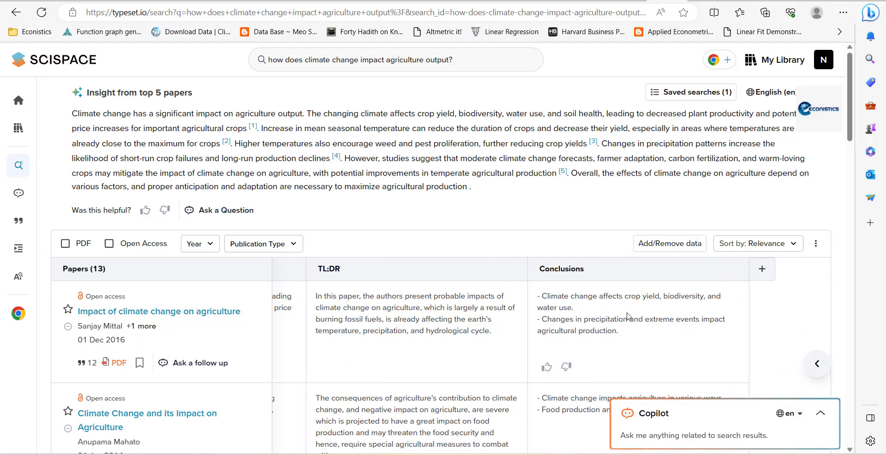
click(762, 268)
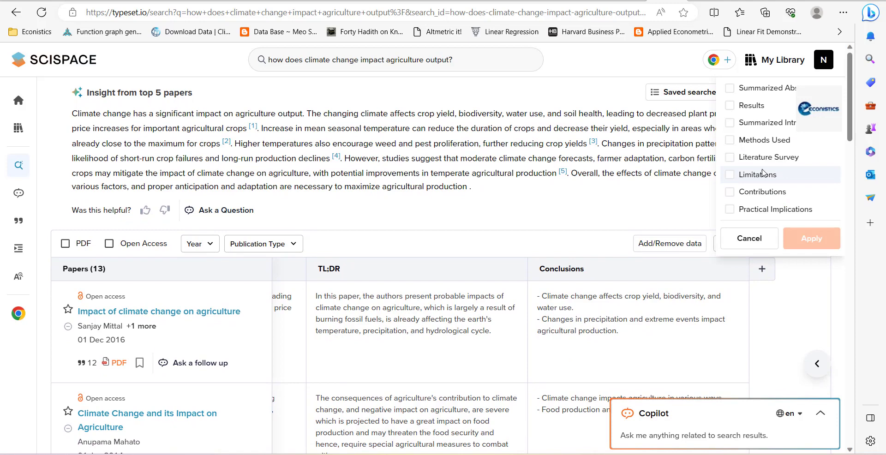
click(730, 89)
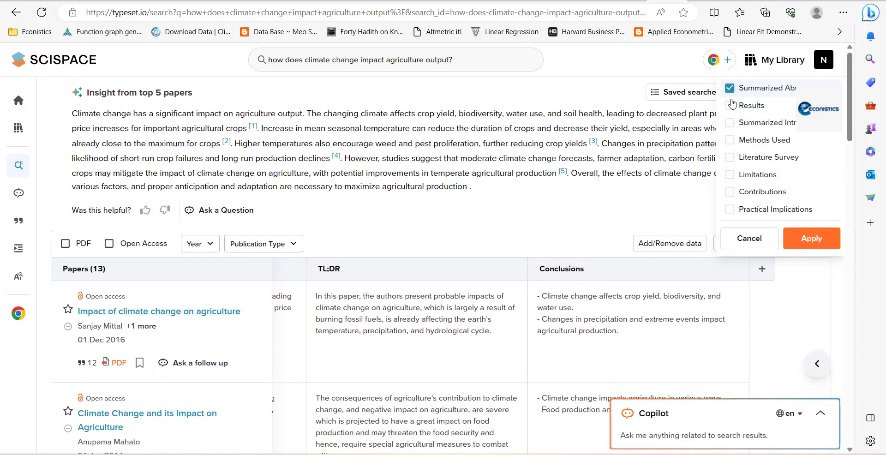
click(729, 105)
click(730, 124)
click(729, 141)
click(730, 158)
click(729, 176)
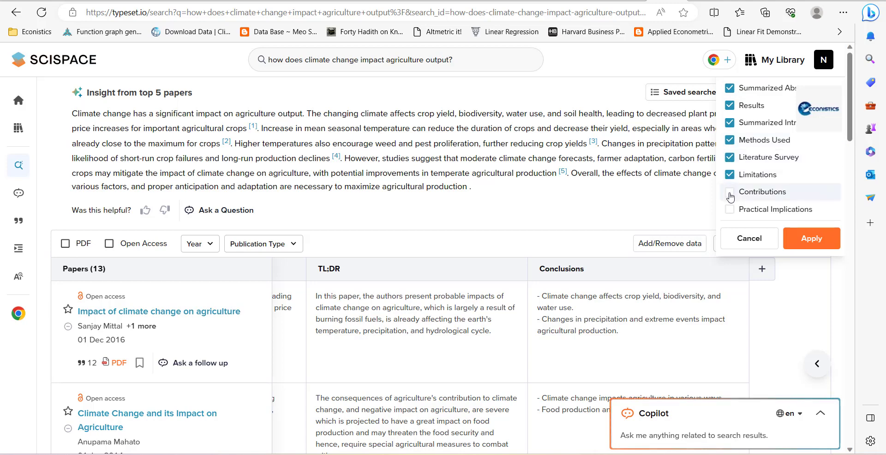
click(730, 193)
click(729, 210)
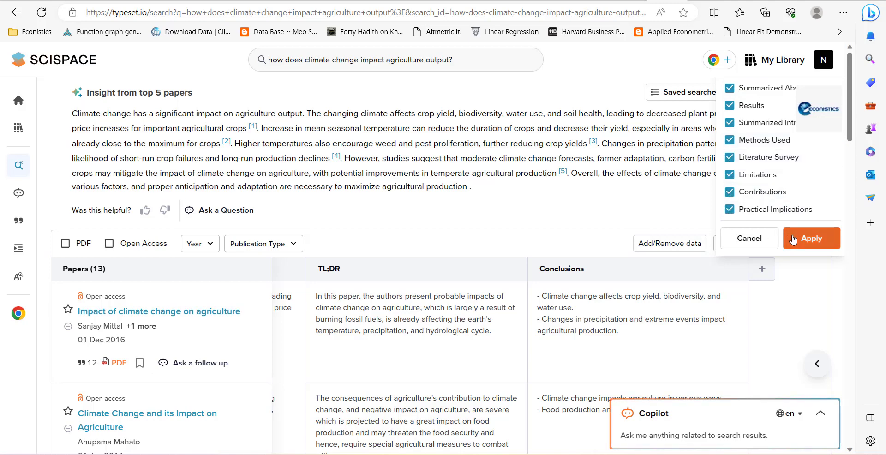
click(811, 239)
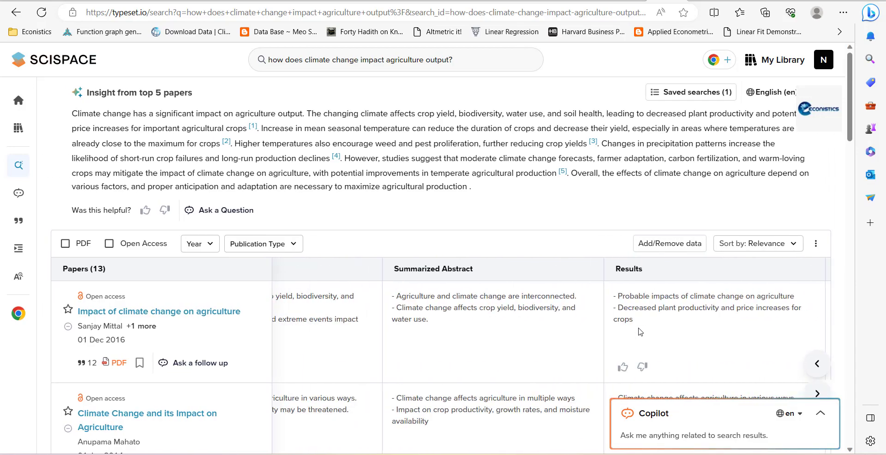
Filter the results by publication type to show only journal articles
scroll(639, 332, down, 15)
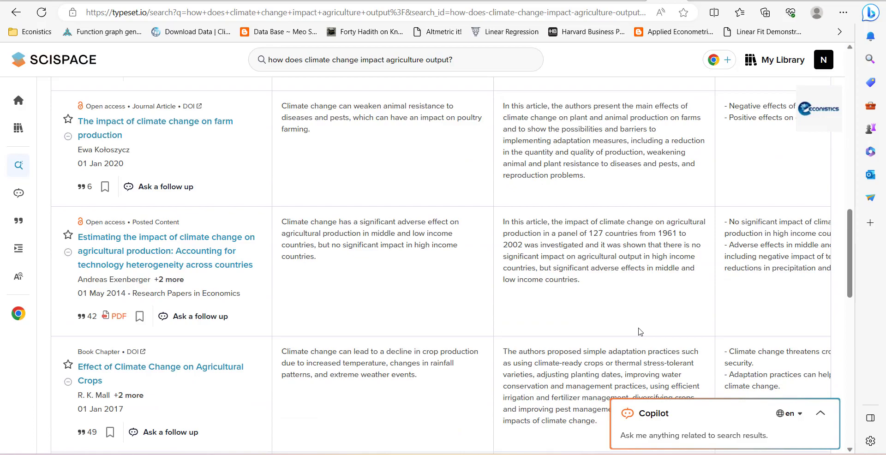
scroll(639, 331, up, 15)
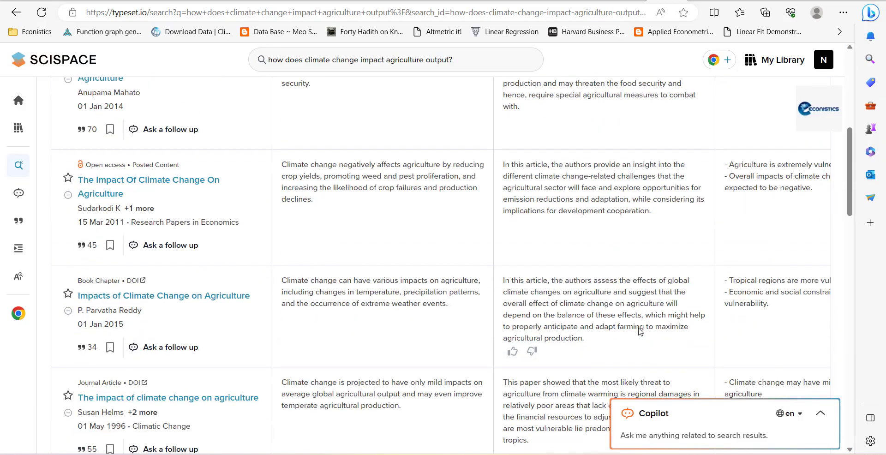
scroll(639, 331, up, 2)
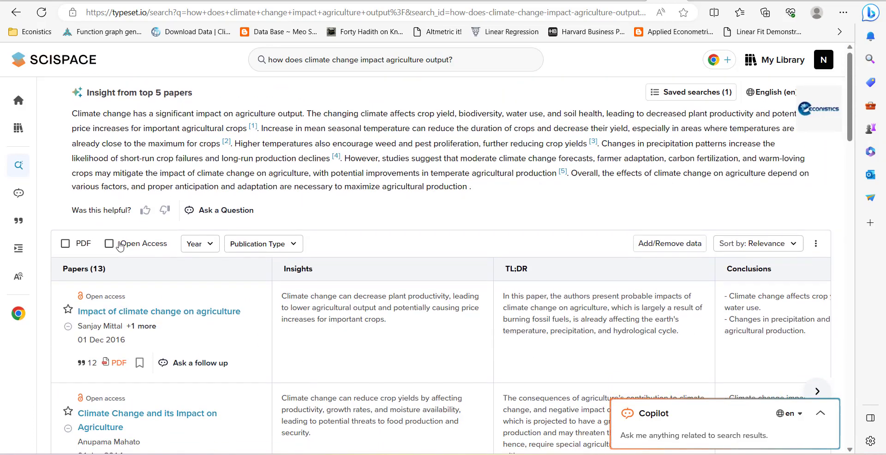
click(283, 247)
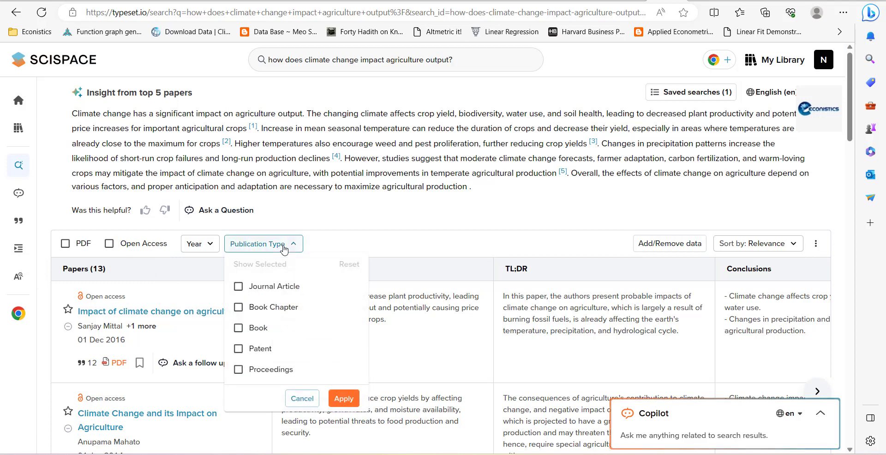
click(238, 286)
click(344, 398)
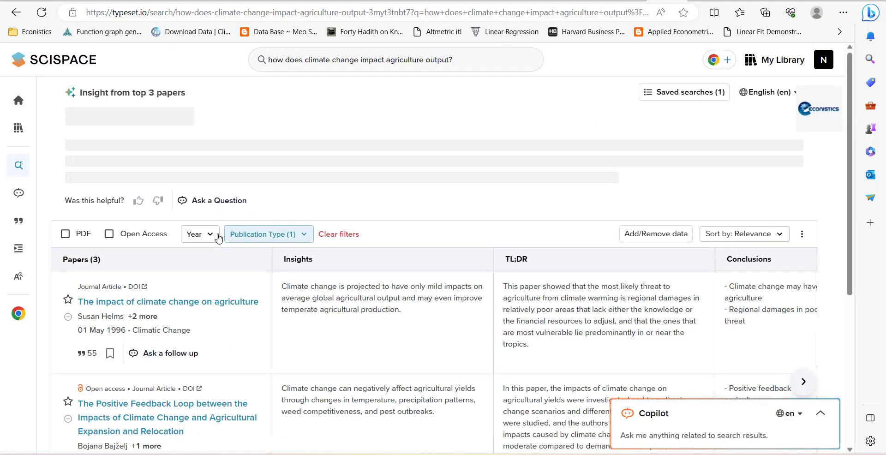
click(210, 236)
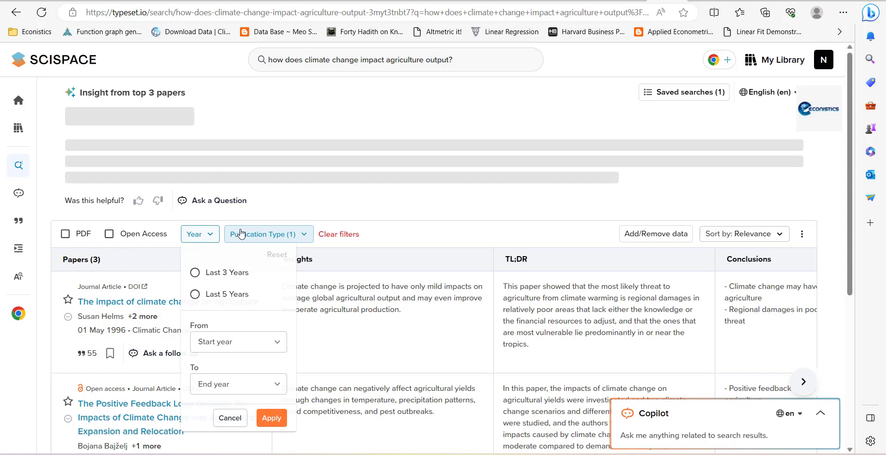
click(421, 239)
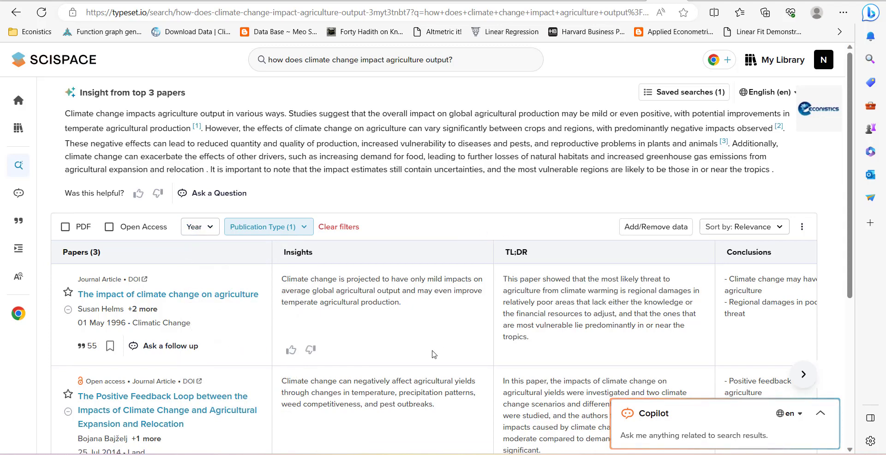
Export the filtered results table as a CSV file and open the downloaded file in Excel
scroll(321, 348, down, 4)
scroll(321, 348, down, 1)
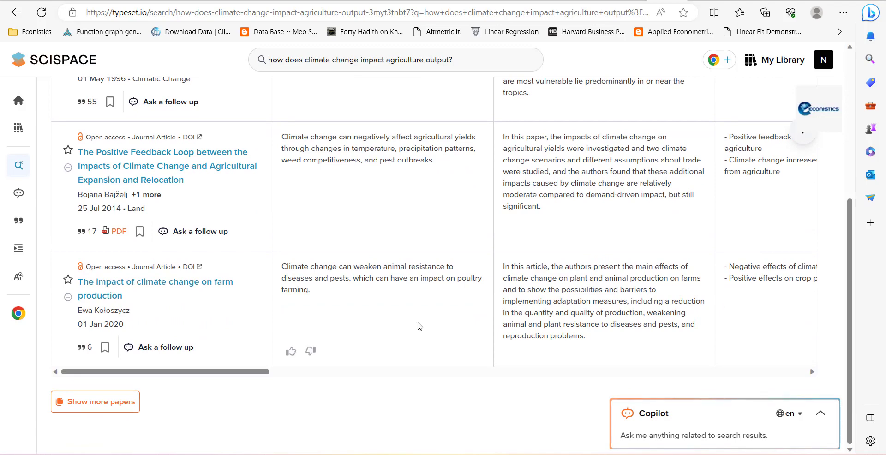
scroll(531, 323, up, 5)
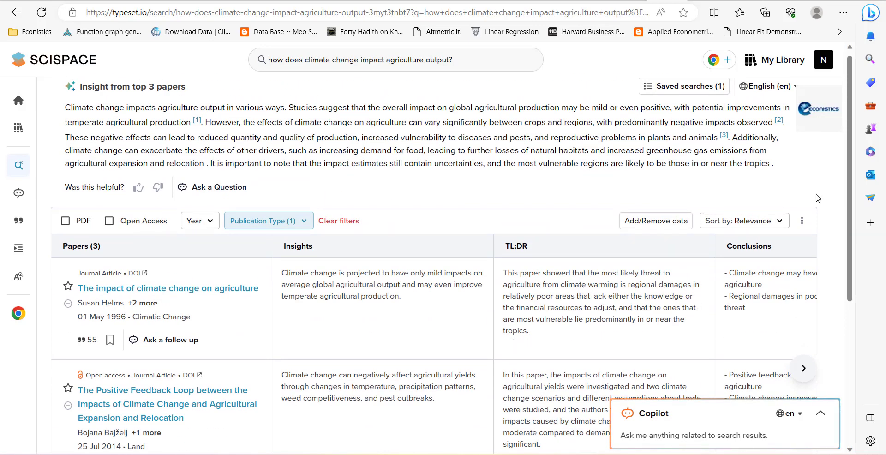
click(802, 220)
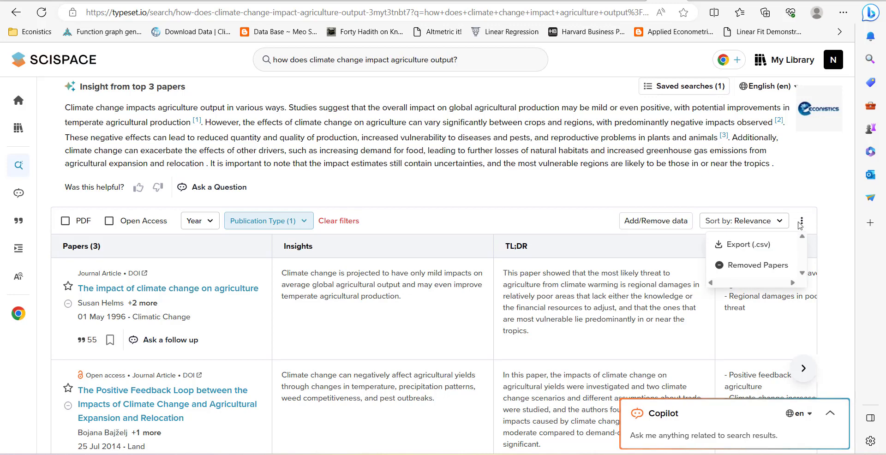
click(752, 245)
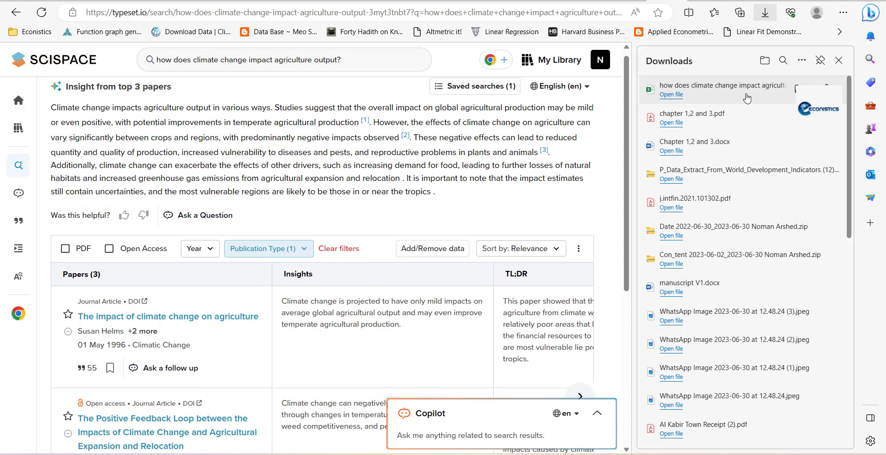
click(738, 88)
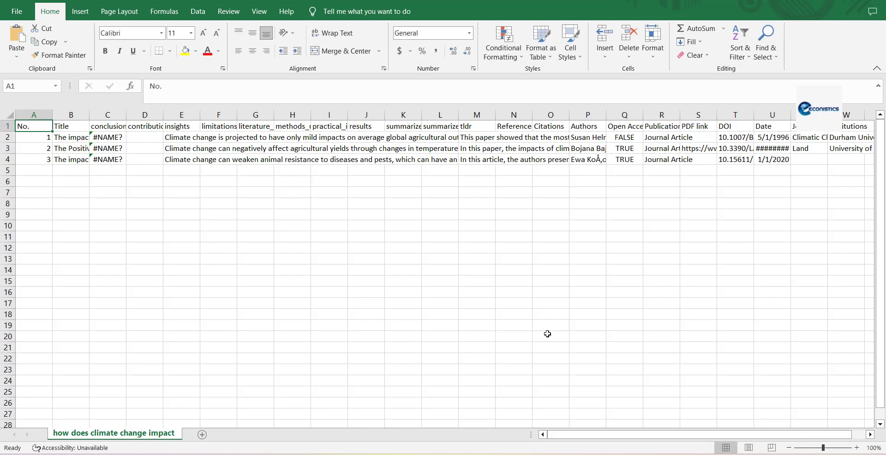
Examine the first paper's insights and the column headers across the exported spreadsheet, up to References
scroll(547, 333, right, 4)
scroll(619, 265, left, 4)
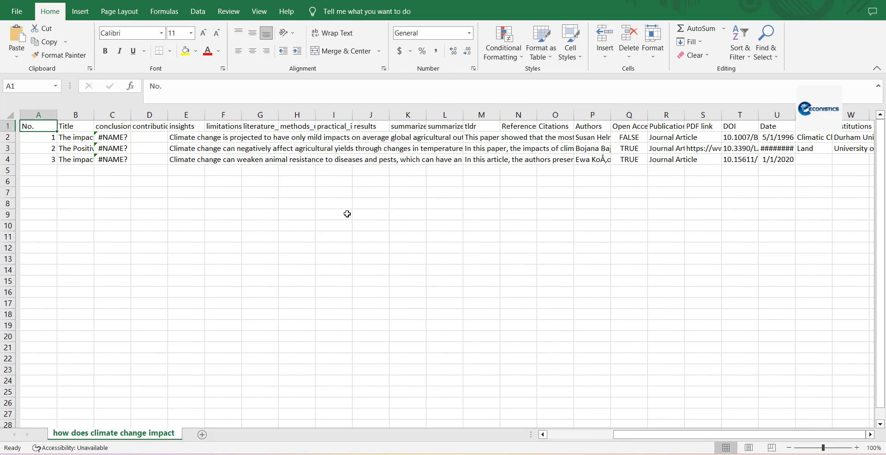
click(191, 137)
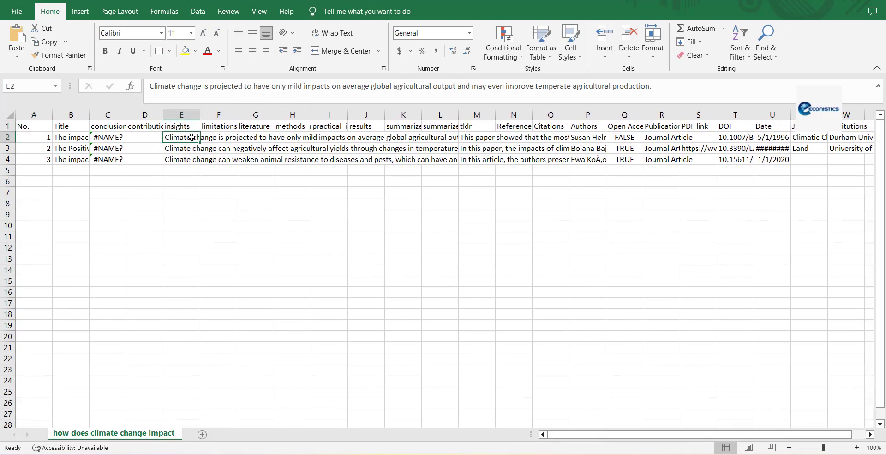
key(Left)
key(Right)
key(Right)
key(Up)
key(Right)
key(Right)
key(Right)
key(Right)
key(Right)
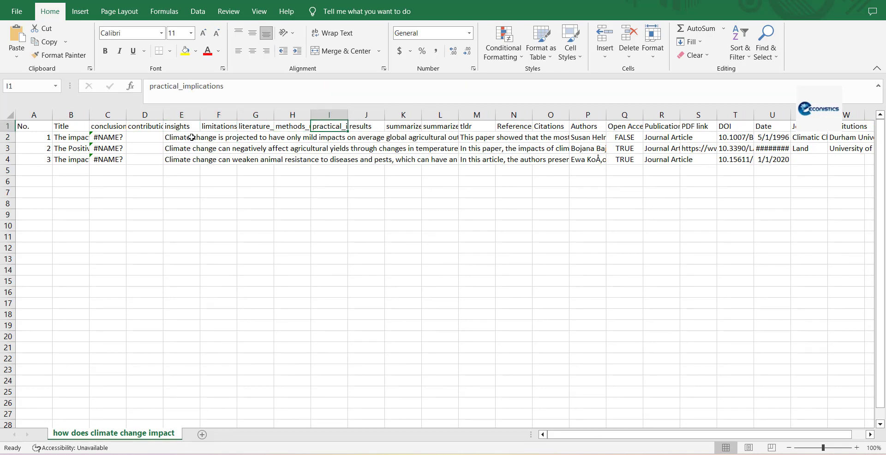
key(Right)
key(Right)
key(Right)
key(Left)
key(Right)
key(Left)
key(Right)
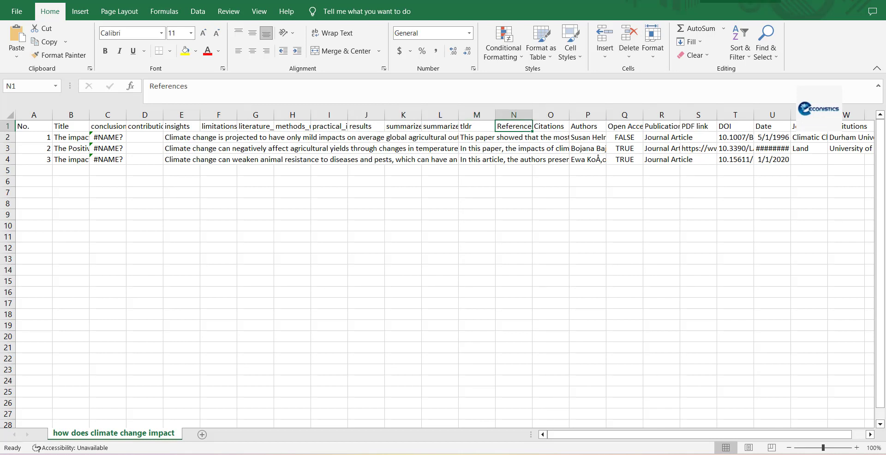
Close the spreadsheet, return to the SciSpace results and open the paper "The impact of climate change on agriculture"
click(877, 2)
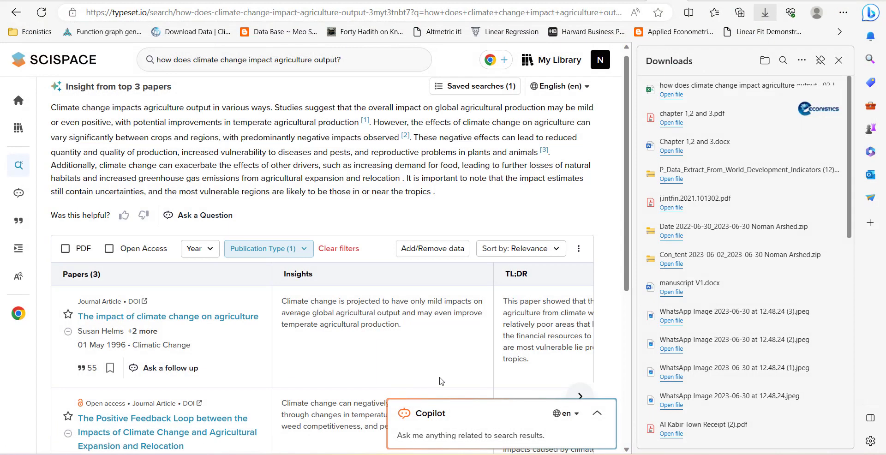
scroll(376, 362, down, 5)
scroll(376, 362, up, 6)
click(381, 243)
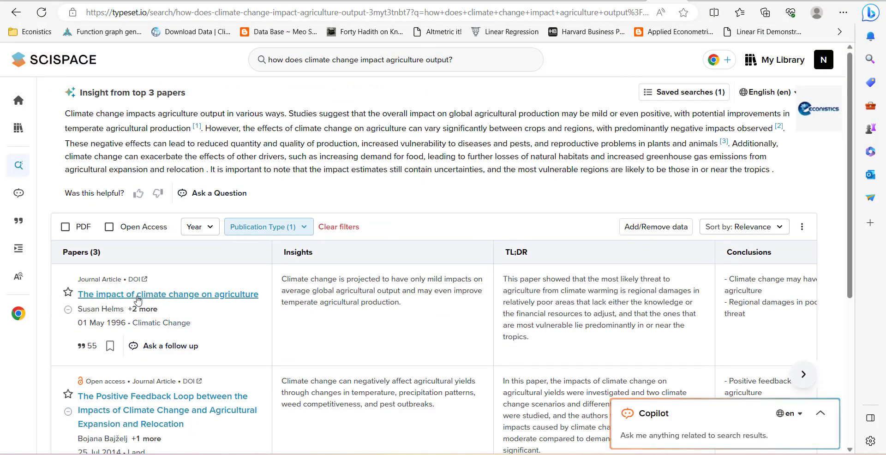
click(138, 297)
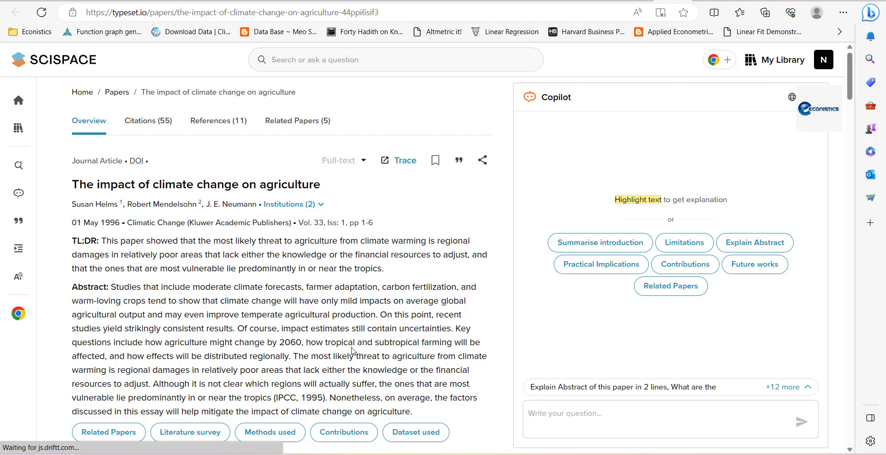
Have Copilot explain the paper's abstract in 2 lines, and browse the list of citing papers
click(751, 250)
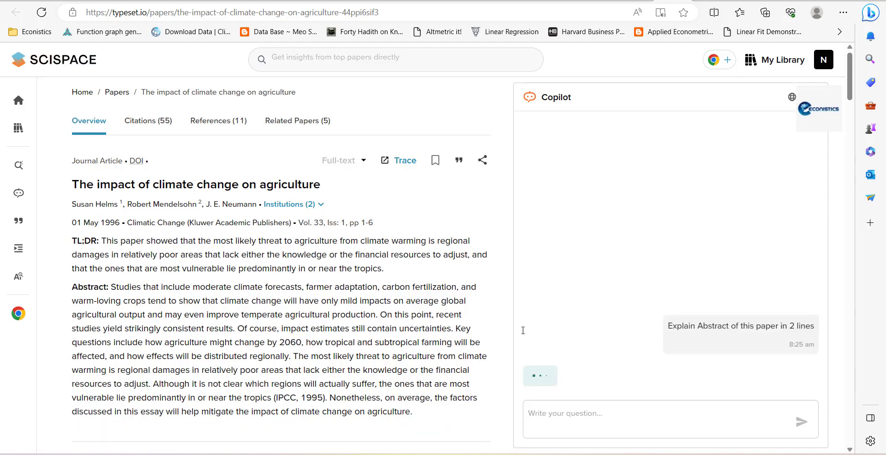
scroll(340, 386, down, 2)
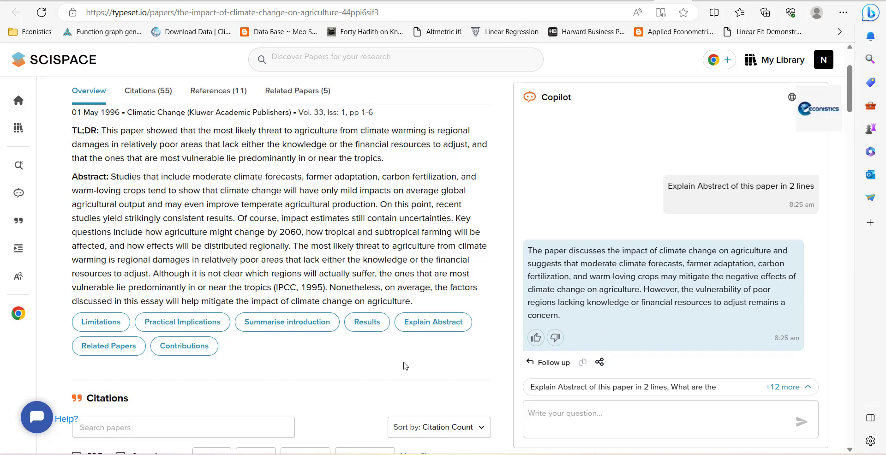
scroll(367, 406, down, 7)
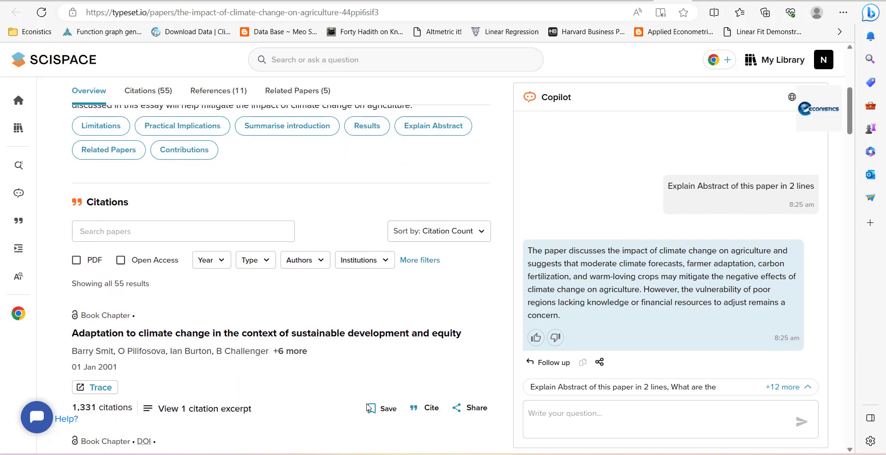
scroll(368, 406, down, 9)
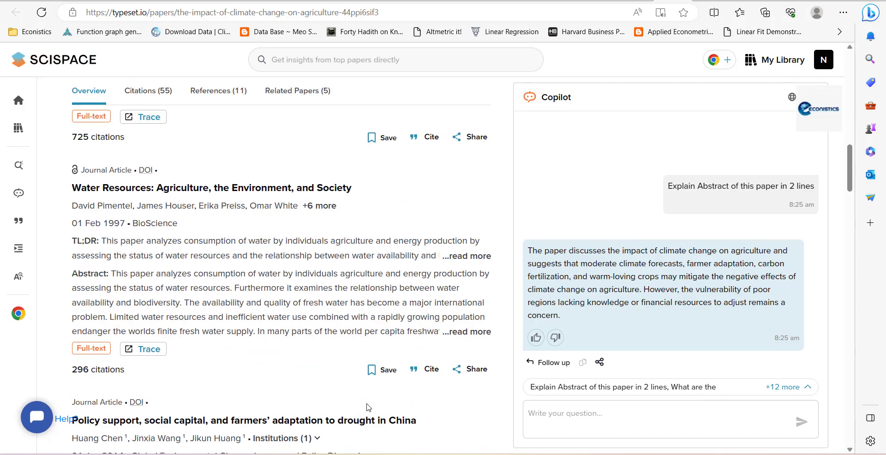
scroll(368, 407, up, 16)
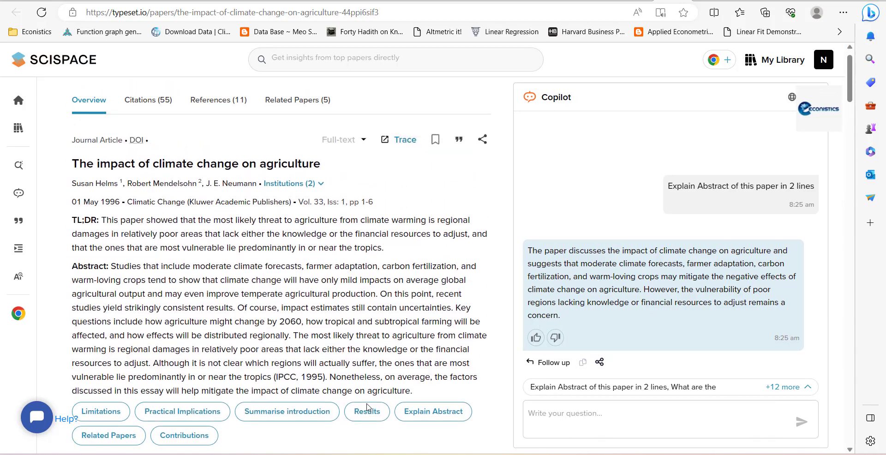